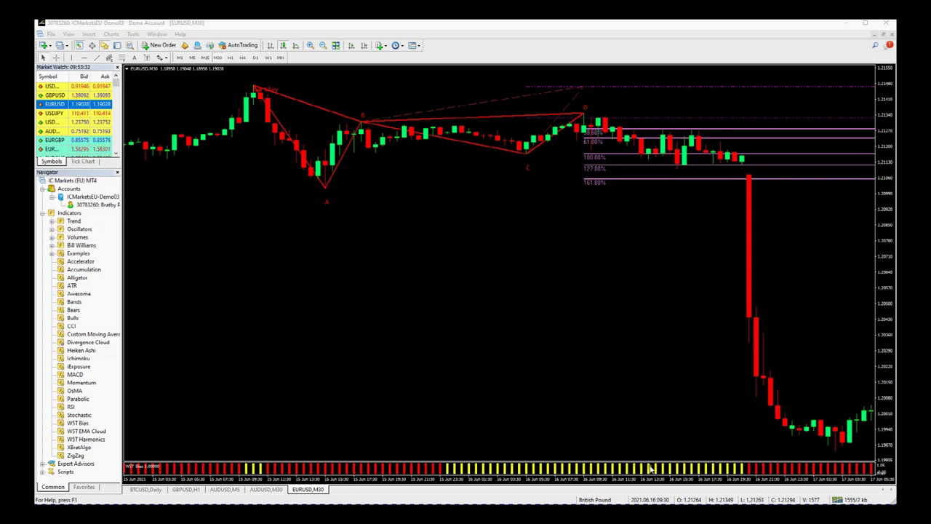
Step: Examine the EURUSD M30 chart's harmonic pattern, Fibonacci levels and WST Bias colours alongside the price drop following point D
left_click_drag(723, 385, 645, 388)
left_click_drag(608, 118, 580, 124)
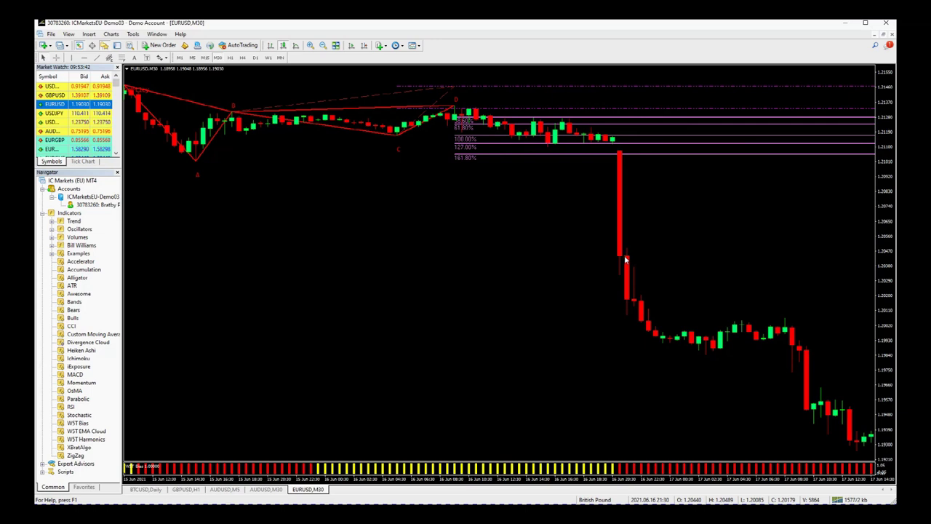
scroll(696, 227, "down", 3)
scroll(684, 225, "down", 5)
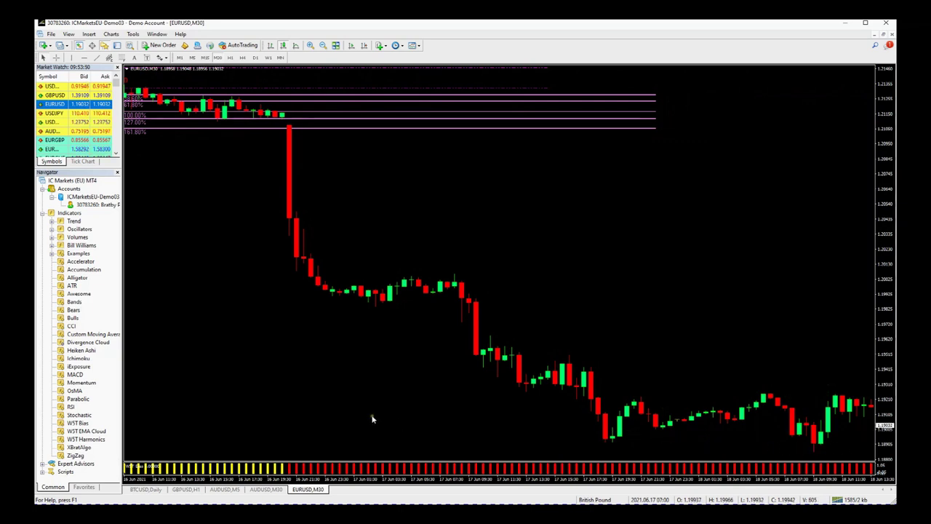
scroll(372, 418, "up", 4)
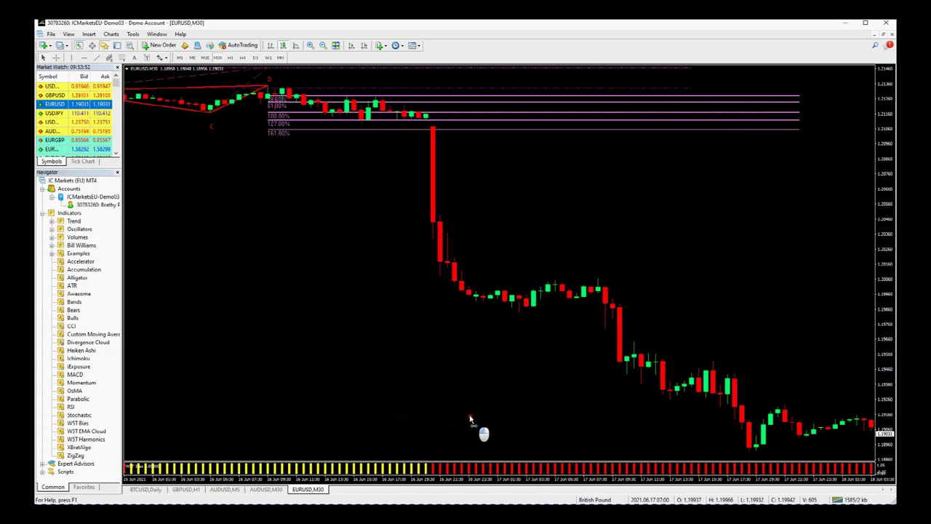
scroll(545, 422, "up", 3)
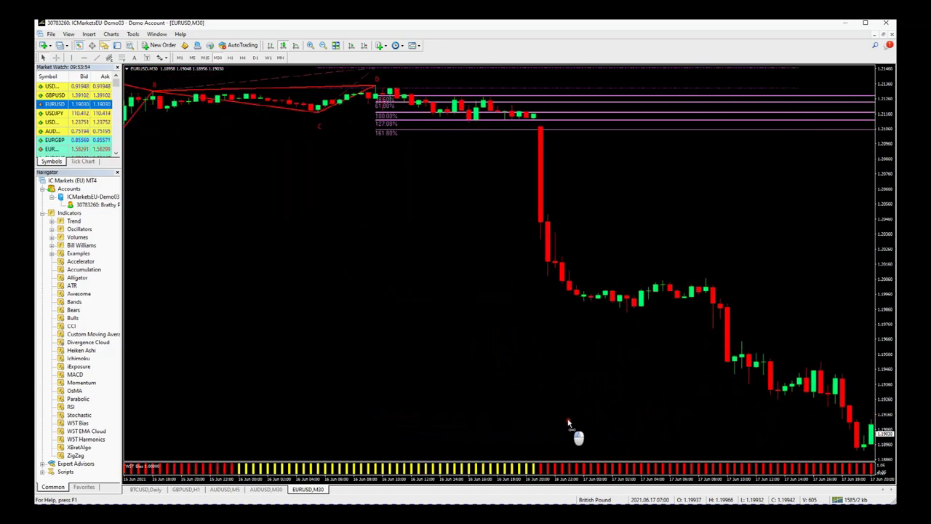
scroll(569, 423, "up", 3)
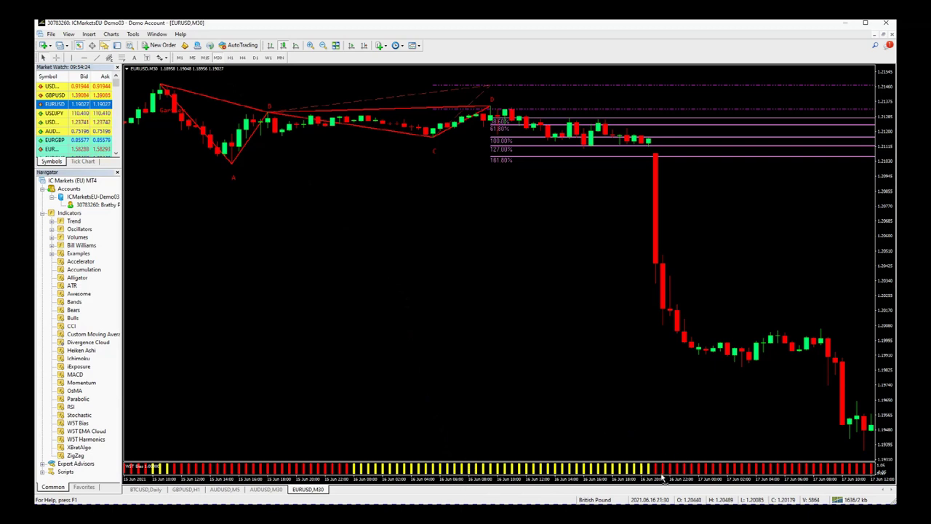
scroll(771, 400, "down", 6)
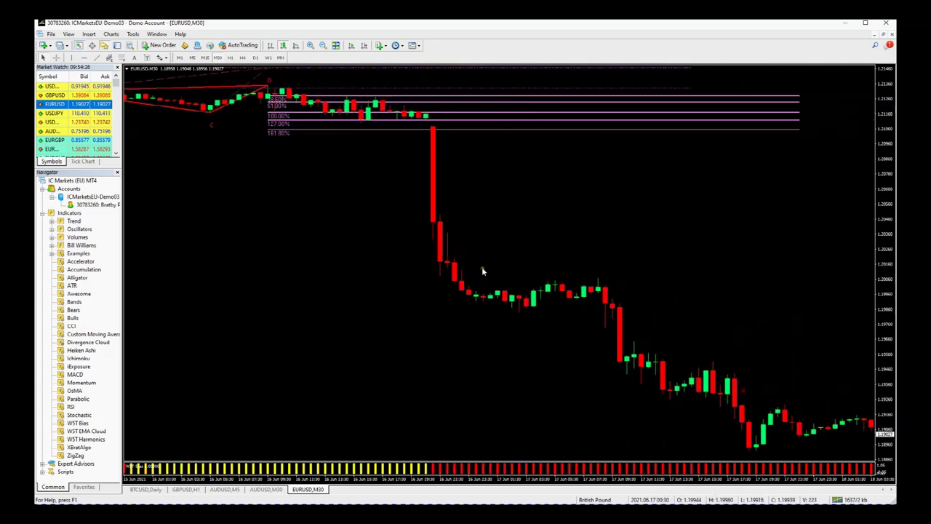
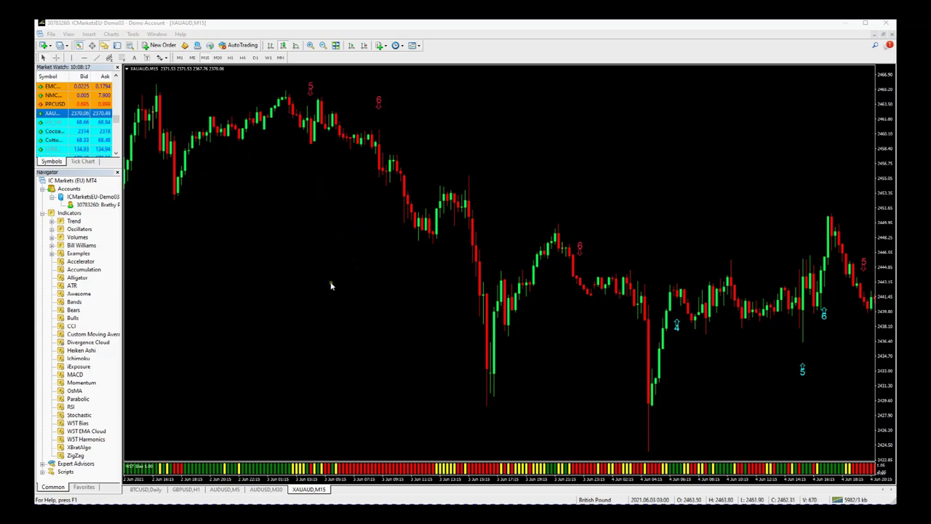
Step: Draw vertical lines through the candles at the first red 5 and red 6 sell signals on 3 June on the XAUAUD M15 chart
left_click(740, 375)
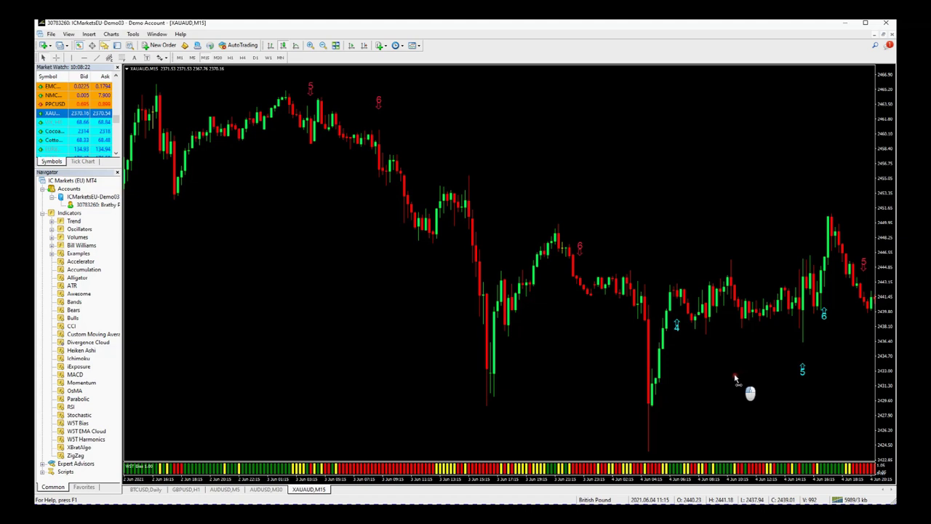
scroll(728, 380, "down", 2)
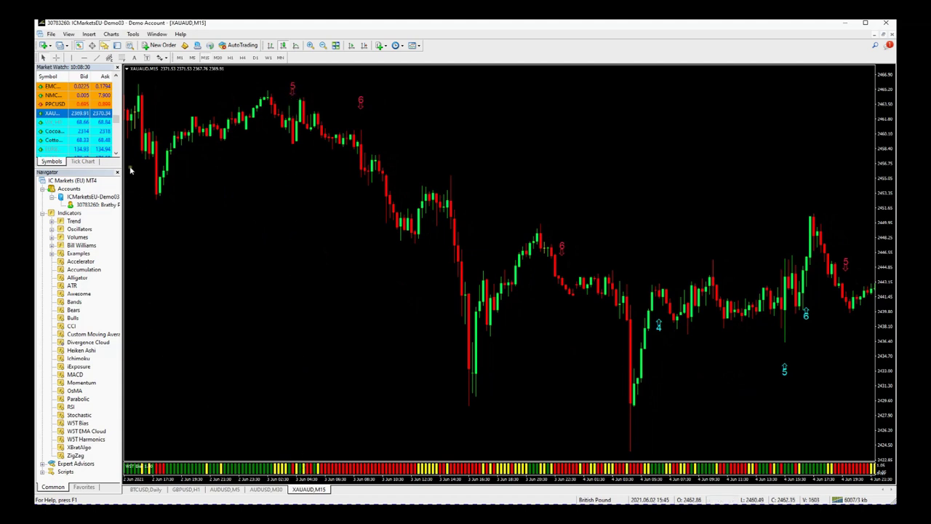
left_click(70, 58)
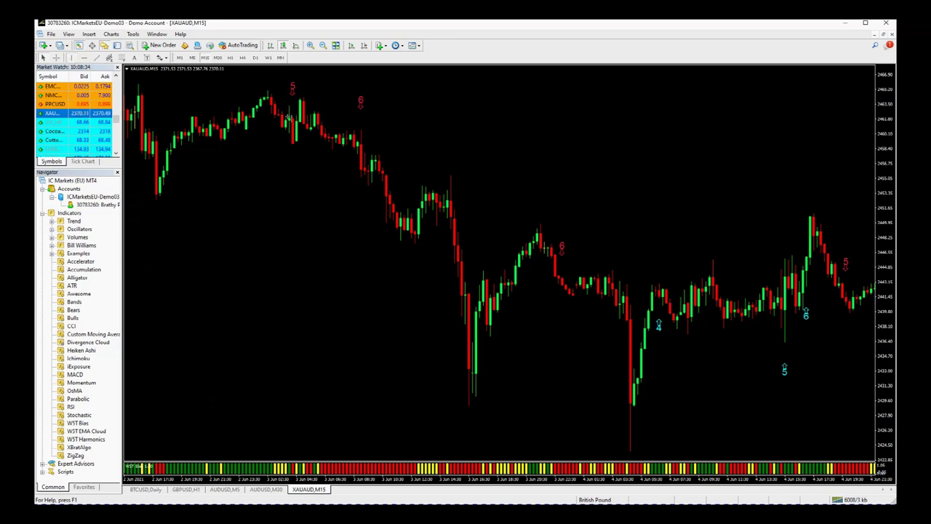
left_click(289, 117)
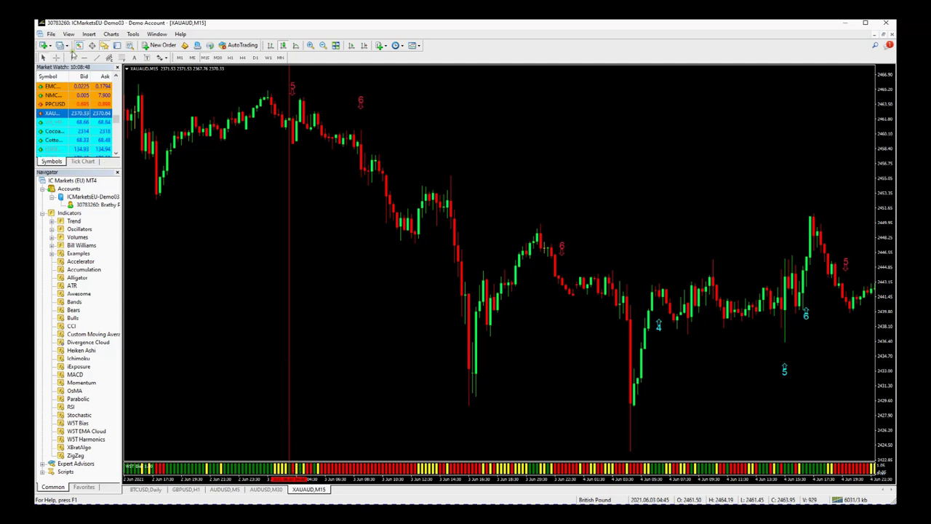
left_click(362, 135)
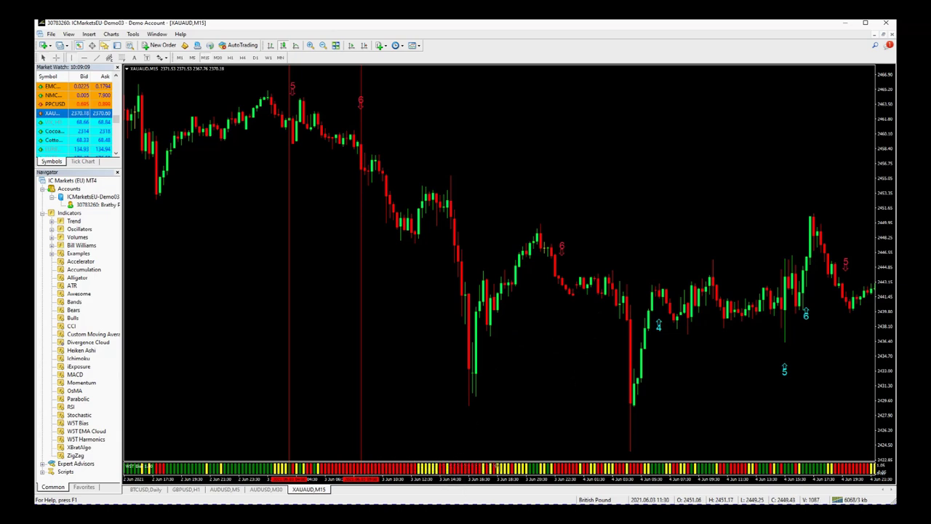
Step: Add vertical lines at the second red 6 sell signal late on 3 June and the cyan 4 buy signal on 4 June
left_click(557, 274)
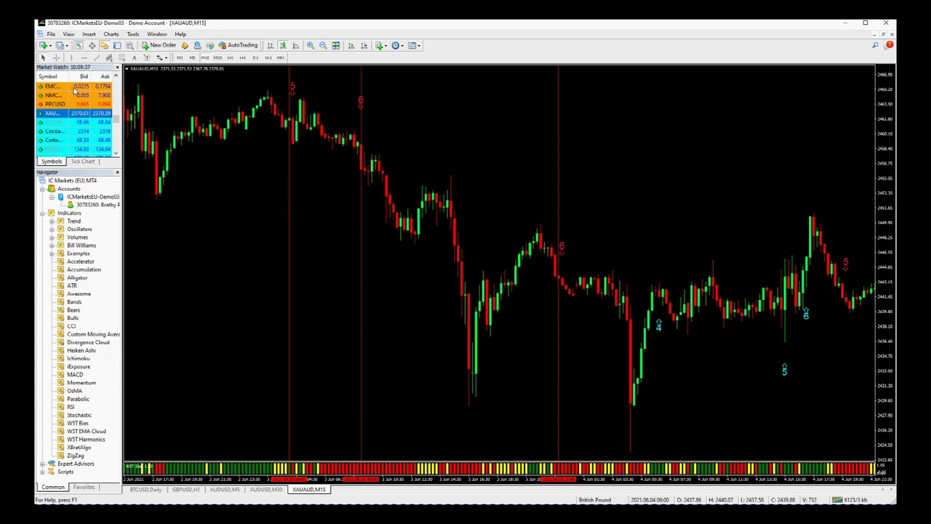
left_click(69, 57)
left_click(659, 293)
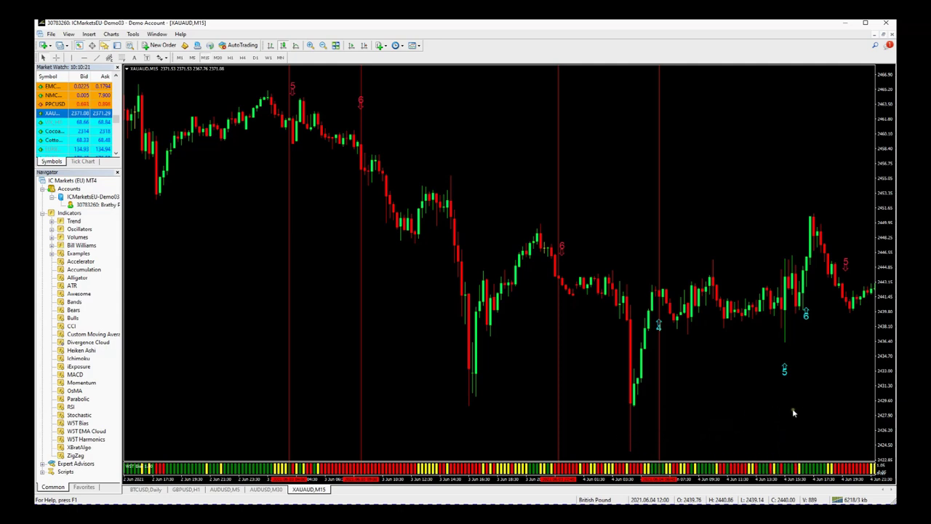
Step: Mark the red 5 sell signal on the evening of 4 June and the red 6 early on 7 June with vertical lines
left_click_drag(825, 411, 657, 409)
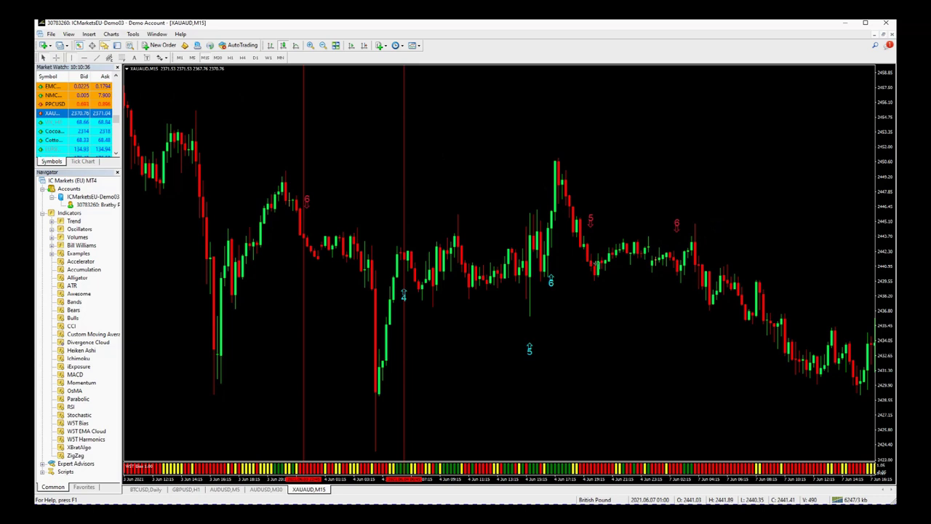
left_click(591, 265)
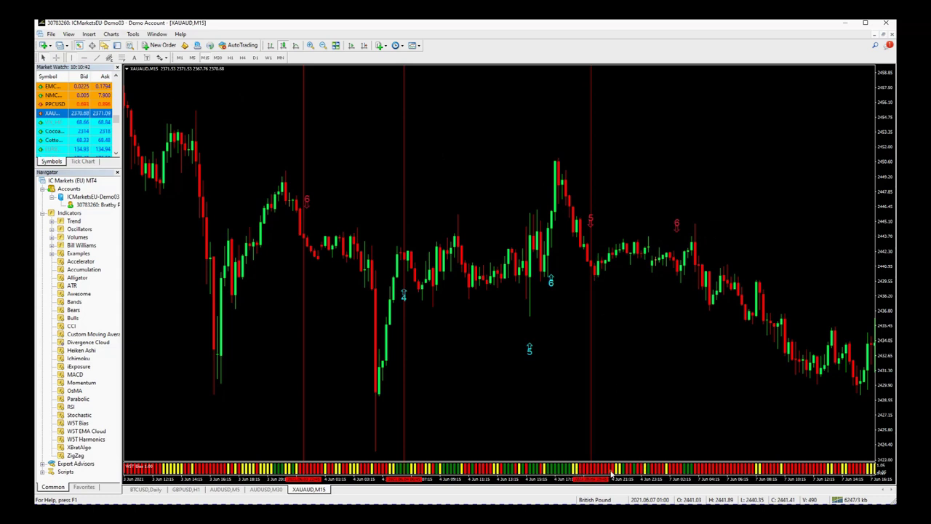
left_click(71, 58)
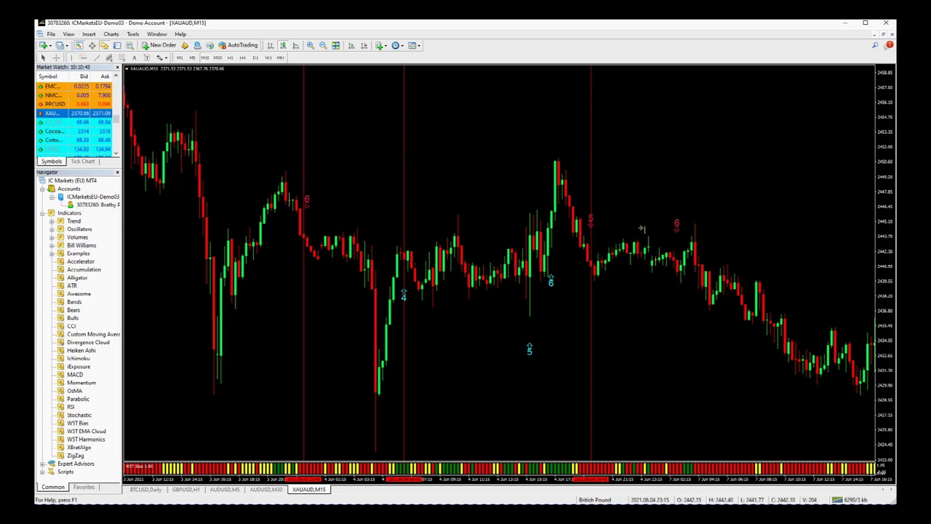
left_click(677, 266)
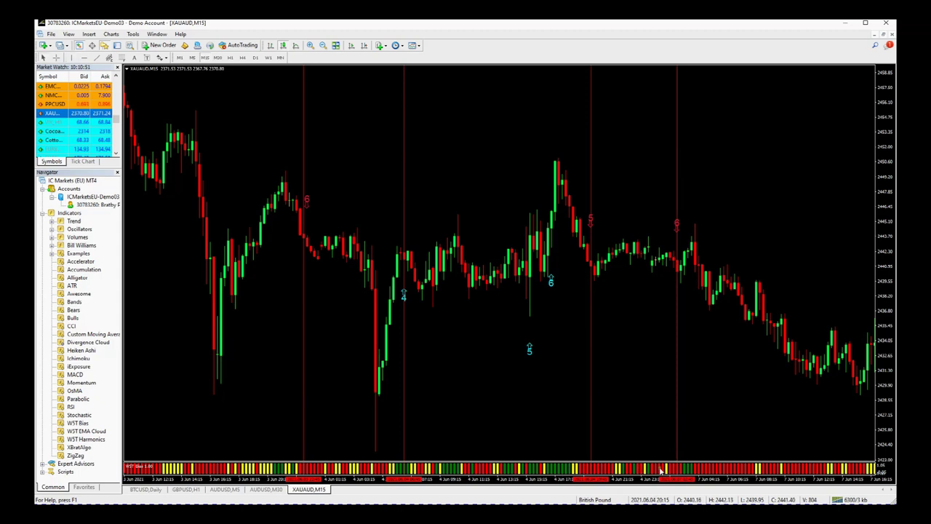
Step: Place vertical lines at the cyan 5 and cyan 6 buy signals beside the 7 June low
scroll(720, 400, "down", 4)
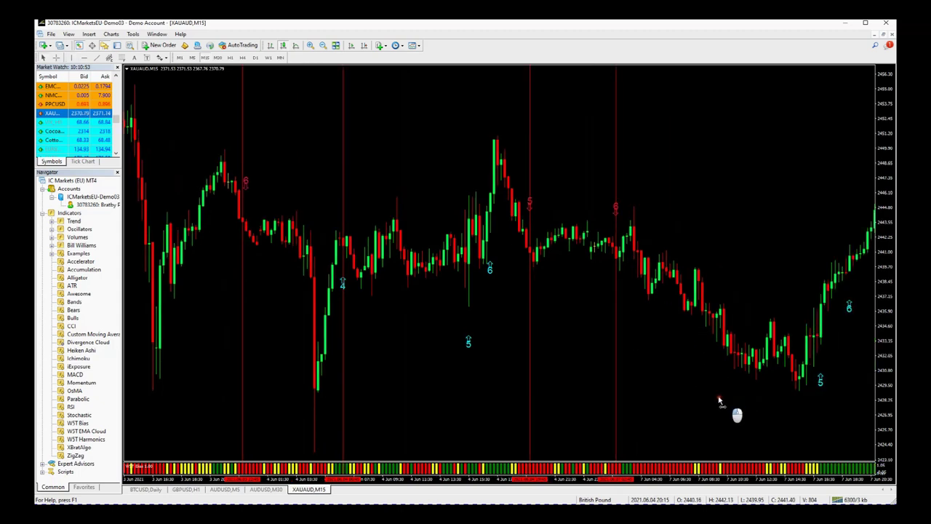
scroll(771, 427, "down", 3)
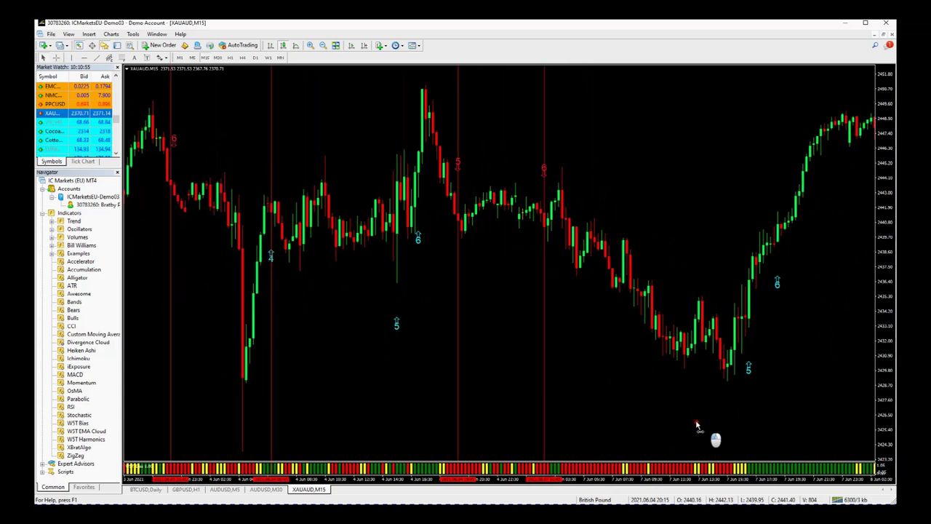
scroll(698, 433, "down", 3)
scroll(662, 425, "down", 2)
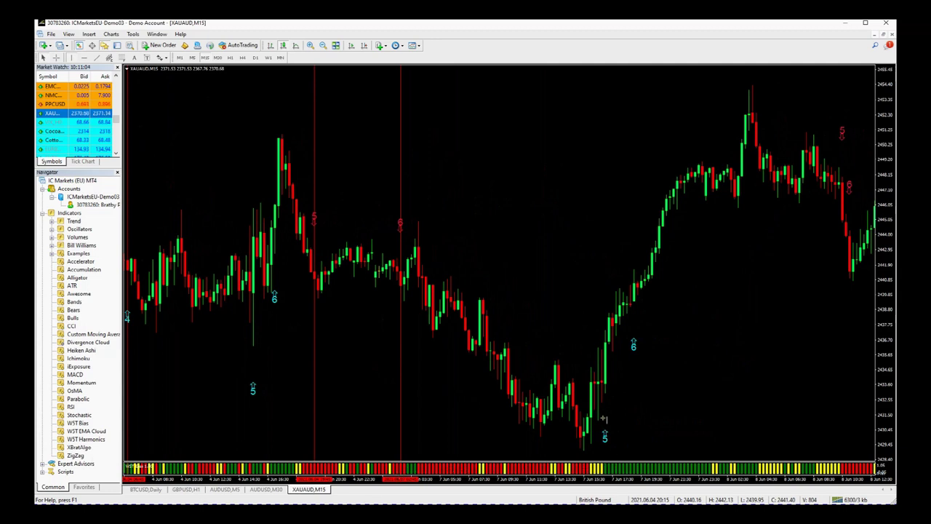
left_click(605, 380)
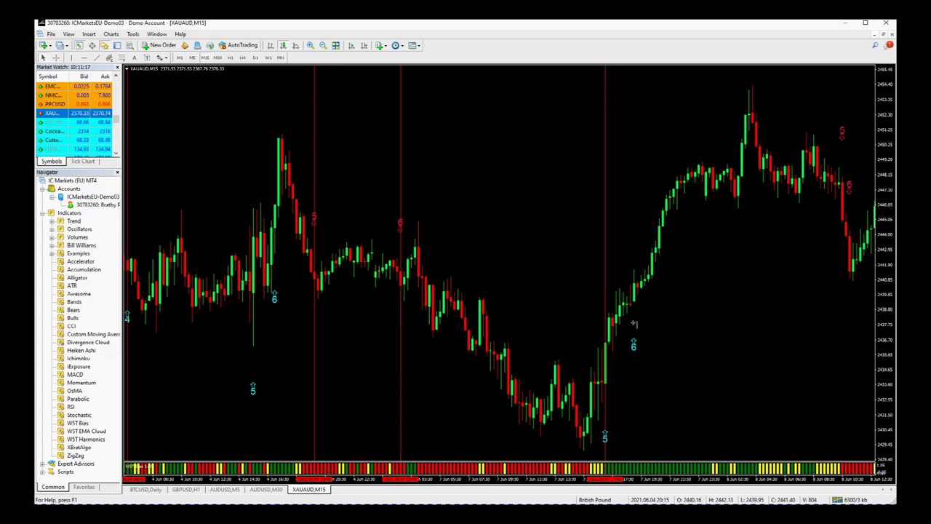
left_click(634, 294)
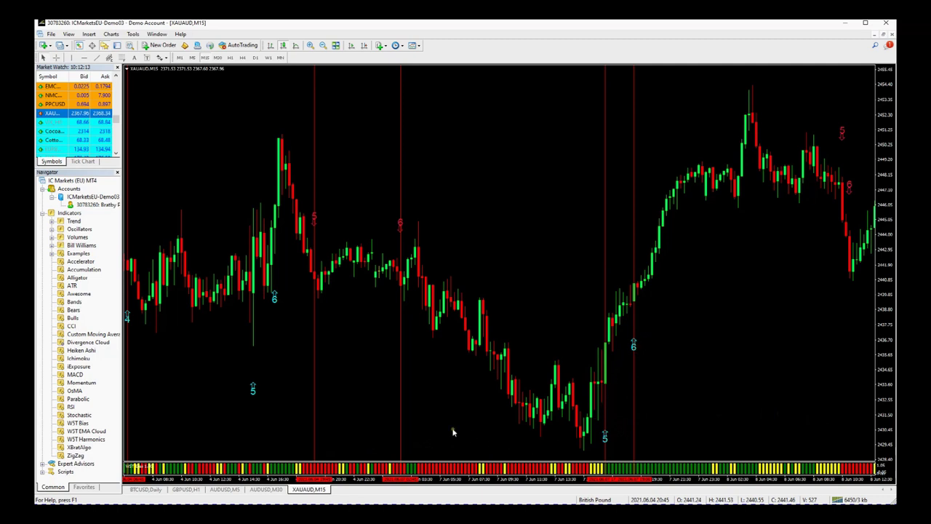
Step: Review the marked signals back to 2 June, comparing each vertical line with the WST Bias colours and price movement
scroll(476, 420, "down", 3)
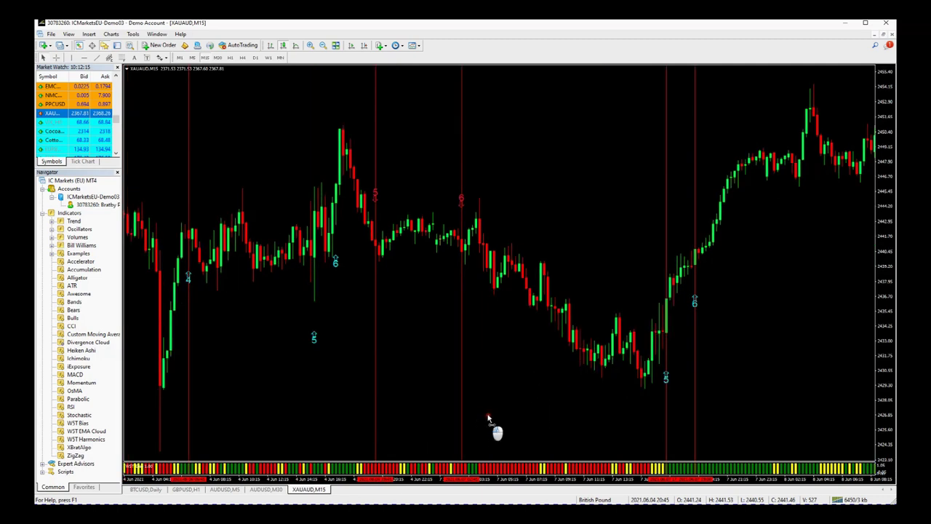
scroll(553, 428, "down", 3)
scroll(644, 427, "down", 4)
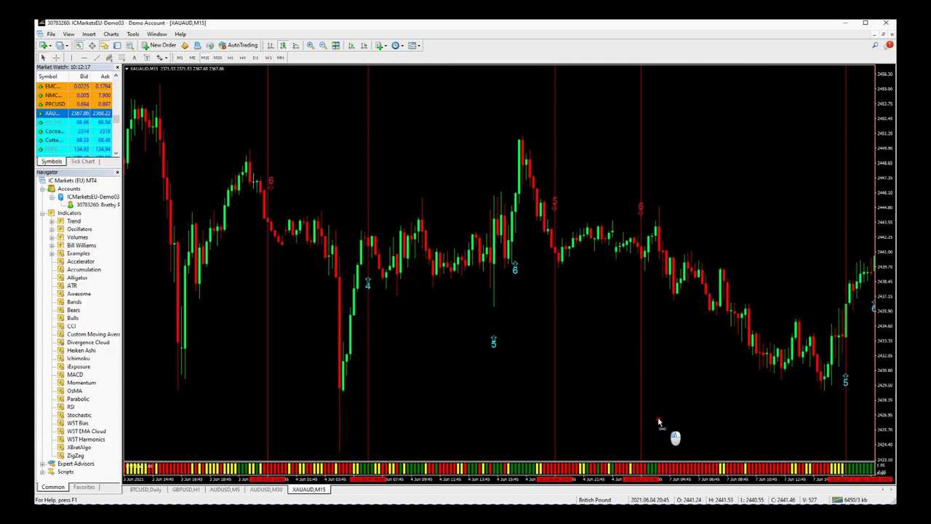
scroll(411, 379, "down", 2)
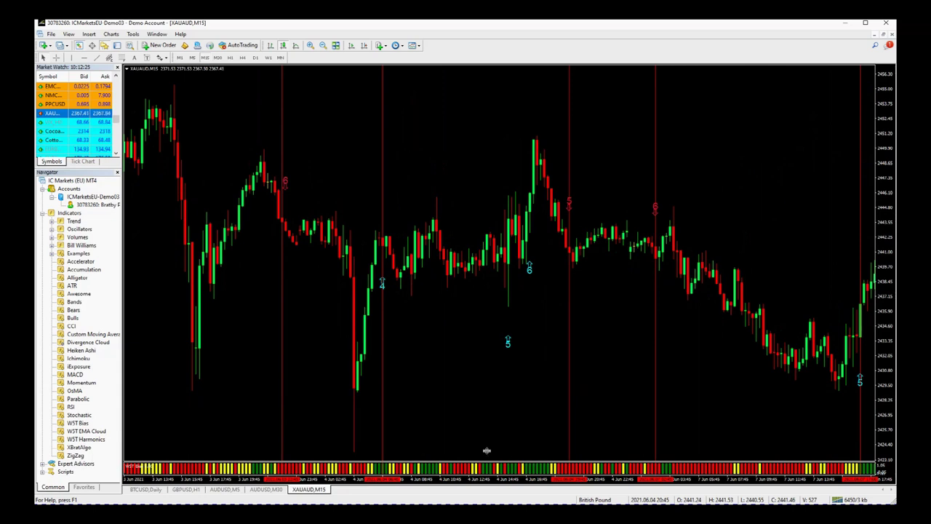
left_click_drag(487, 428, 675, 424)
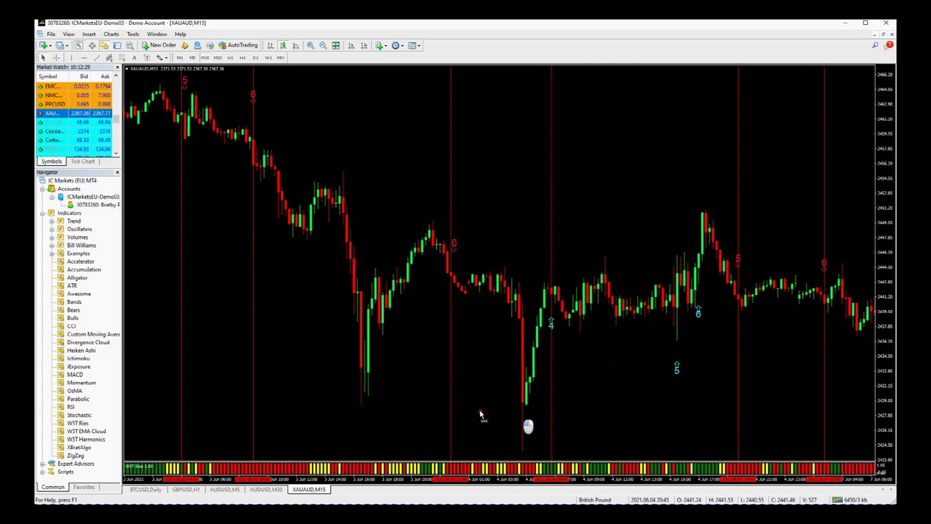
scroll(436, 418, "up", 3)
scroll(407, 400, "up", 2)
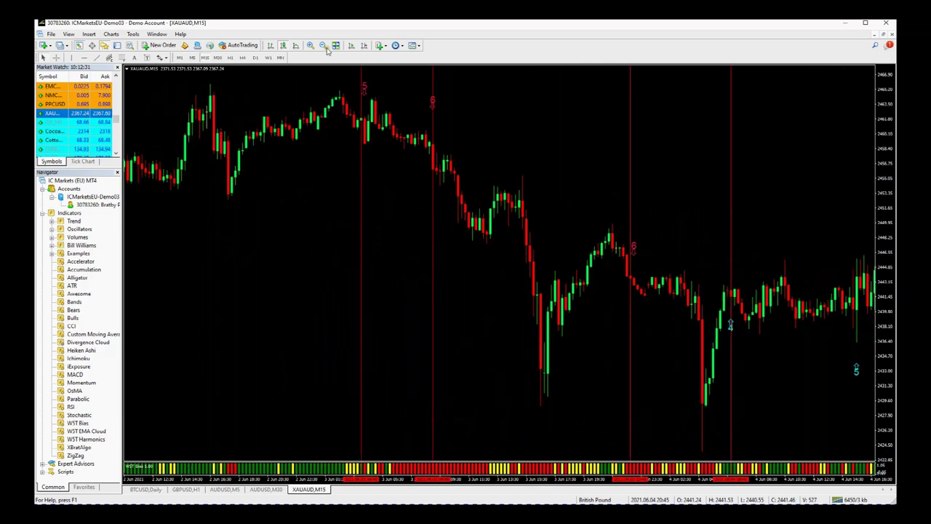